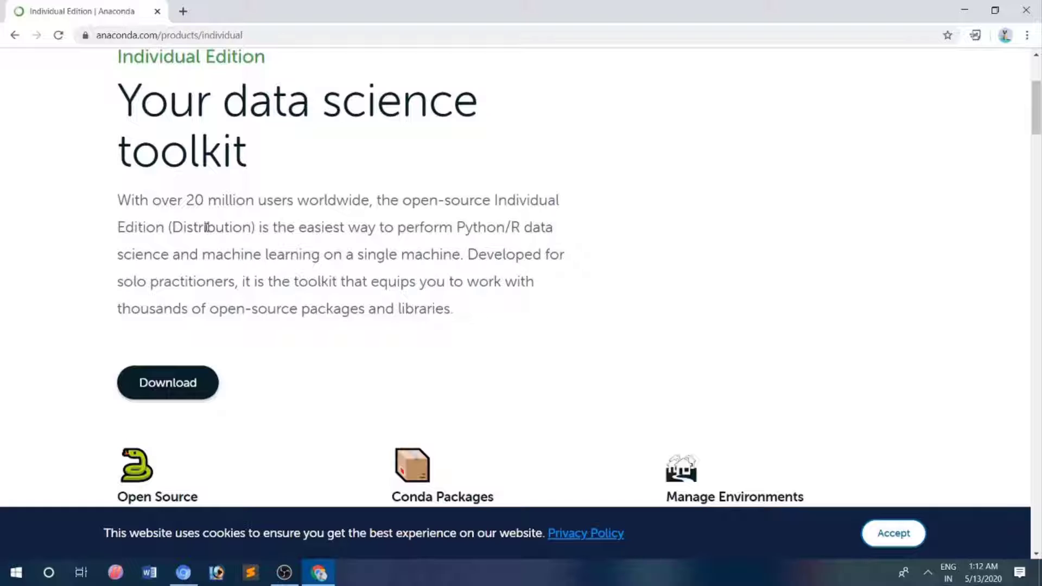
- Go to the Anaconda installers list and check the PC's system type in the Windows system information
click(169, 380)
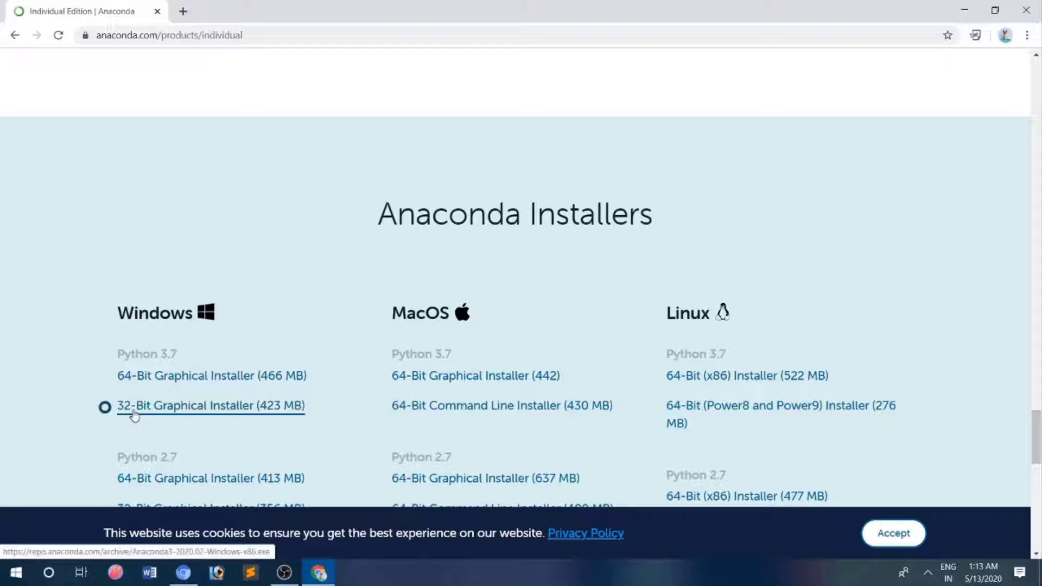
right_click(15, 575)
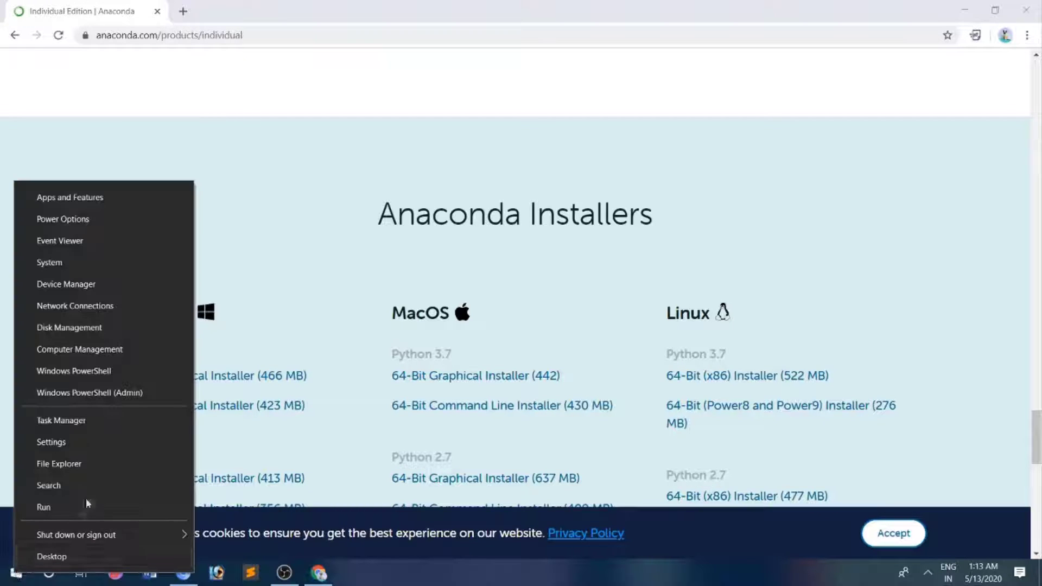
click(71, 262)
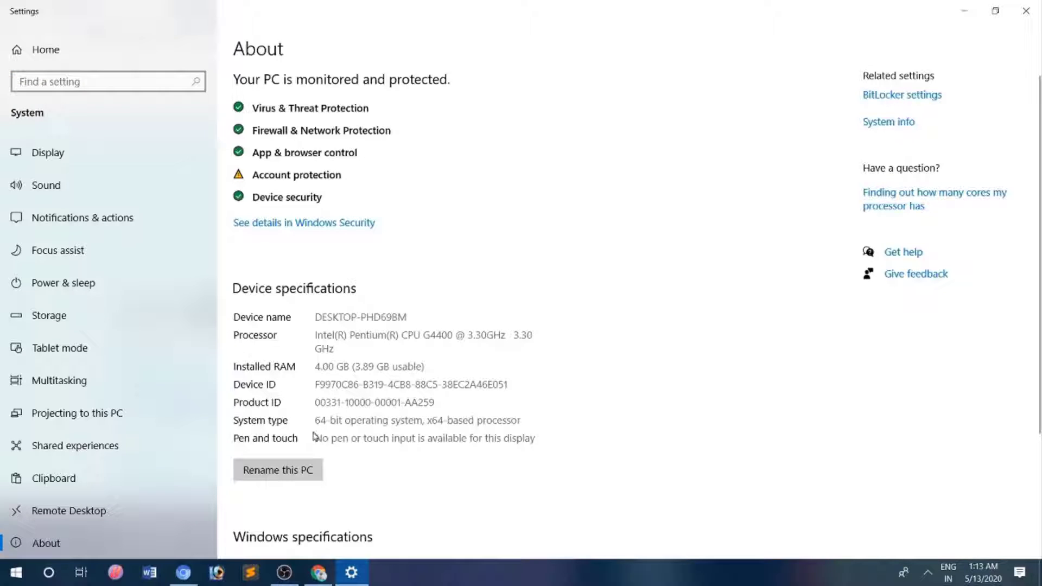
click(1023, 10)
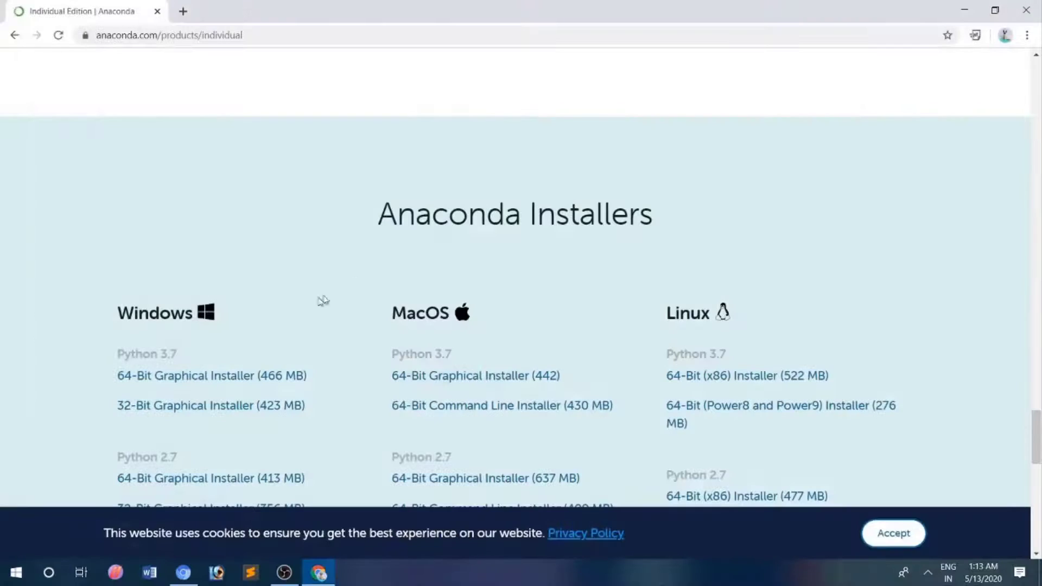
- Download the Windows Python 3.7 64-Bit Graphical Installer and set it to open when done
click(162, 379)
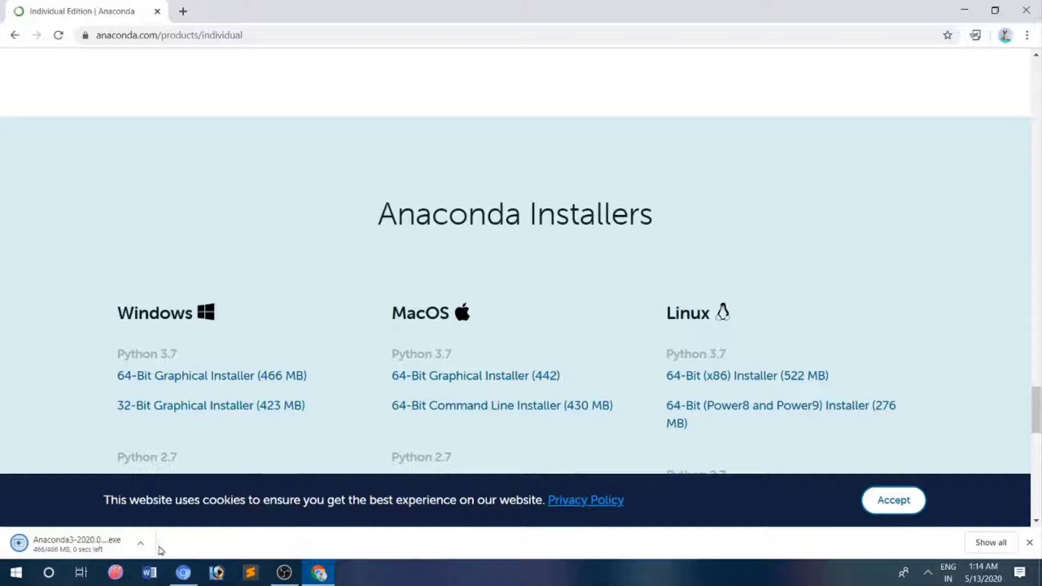
click(144, 547)
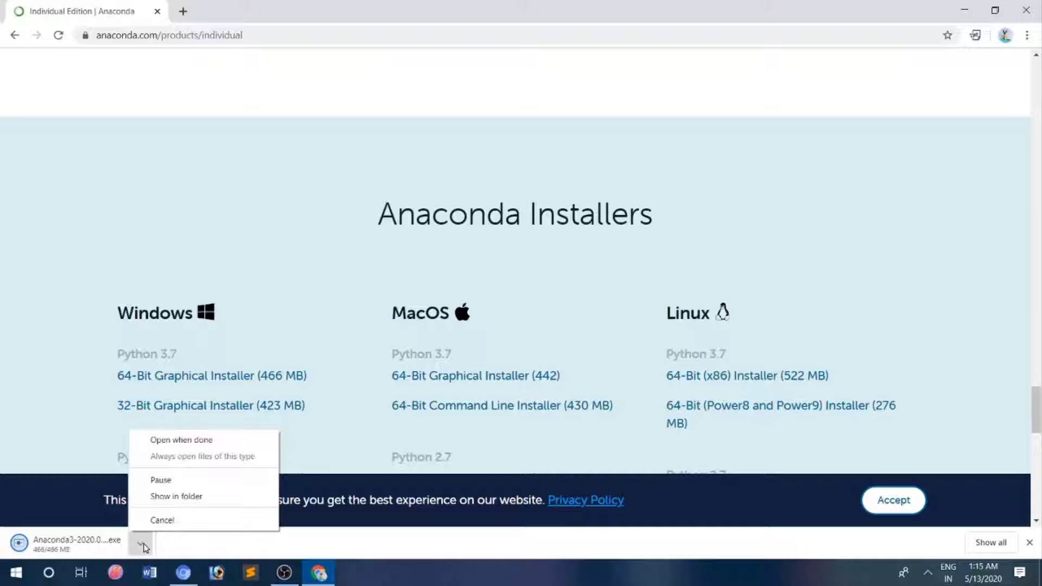
click(197, 440)
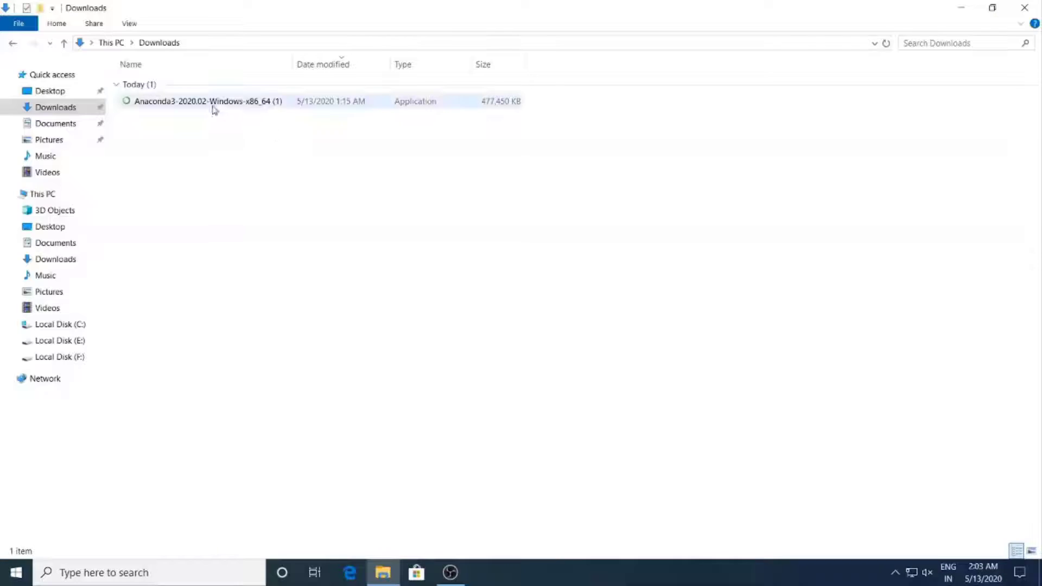
- Start the downloaded Anaconda3-2020.02-Windows-x86_64 installer and accept its license agreement
click(212, 103)
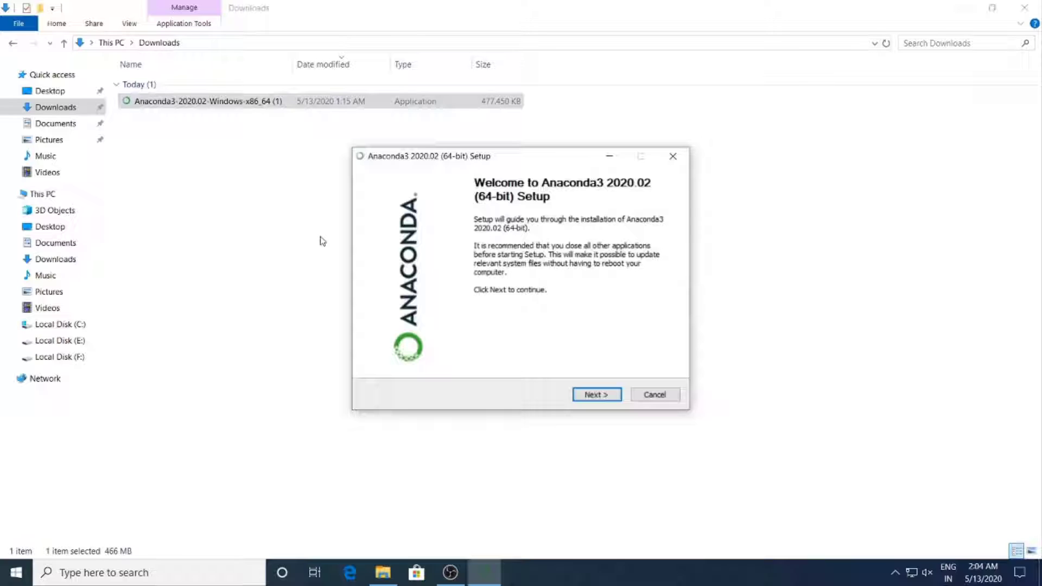
click(603, 396)
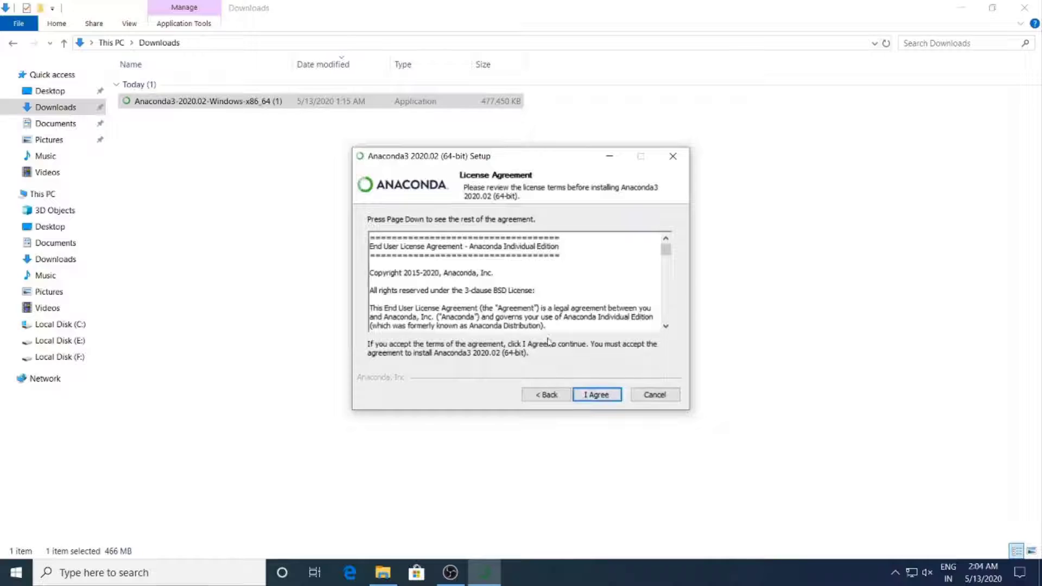
click(603, 397)
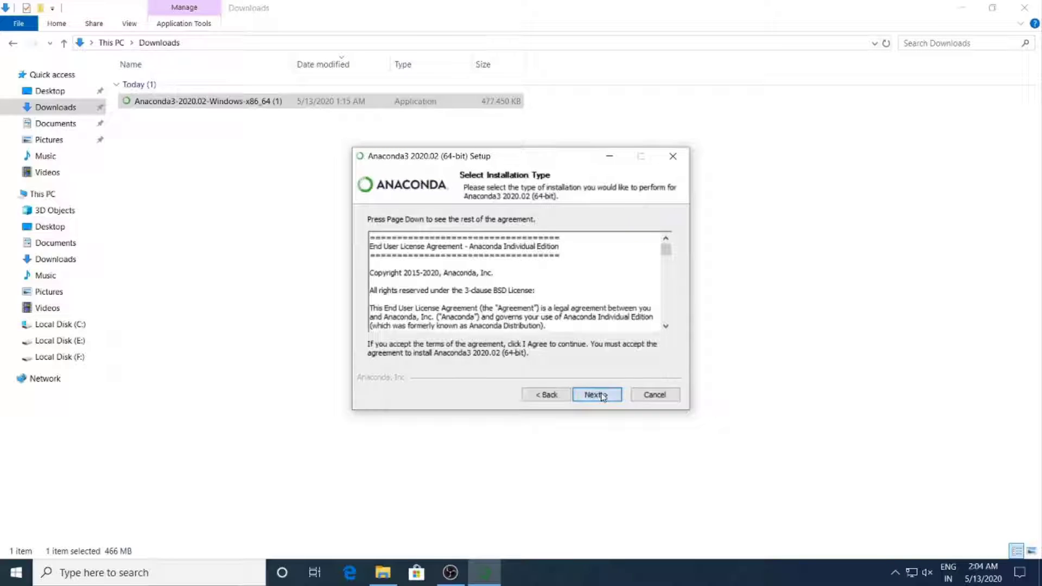
- Keep the Just Me installation type and the default destination folder for the Anaconda3 installation
click(602, 397)
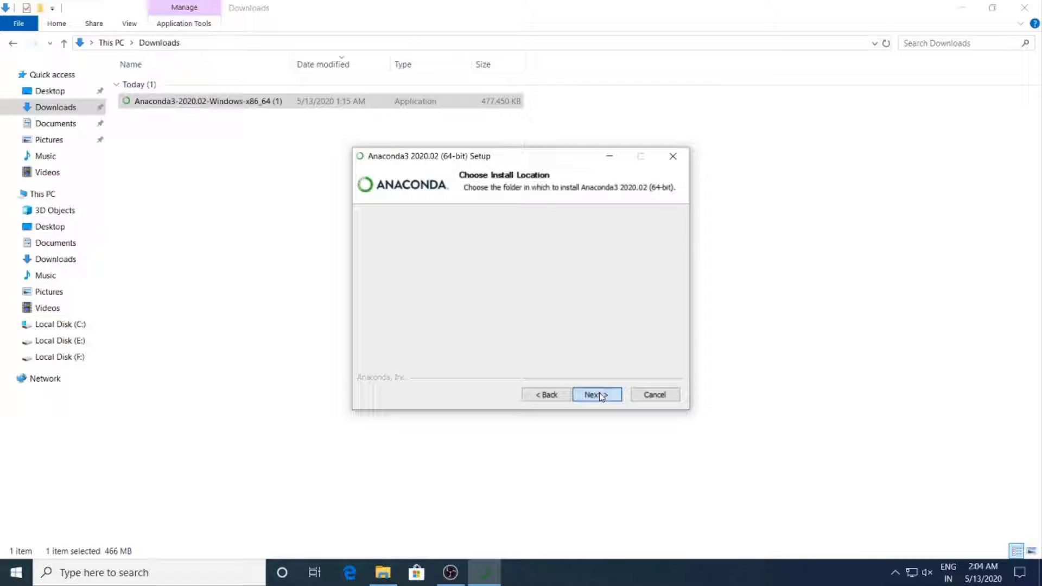
click(547, 393)
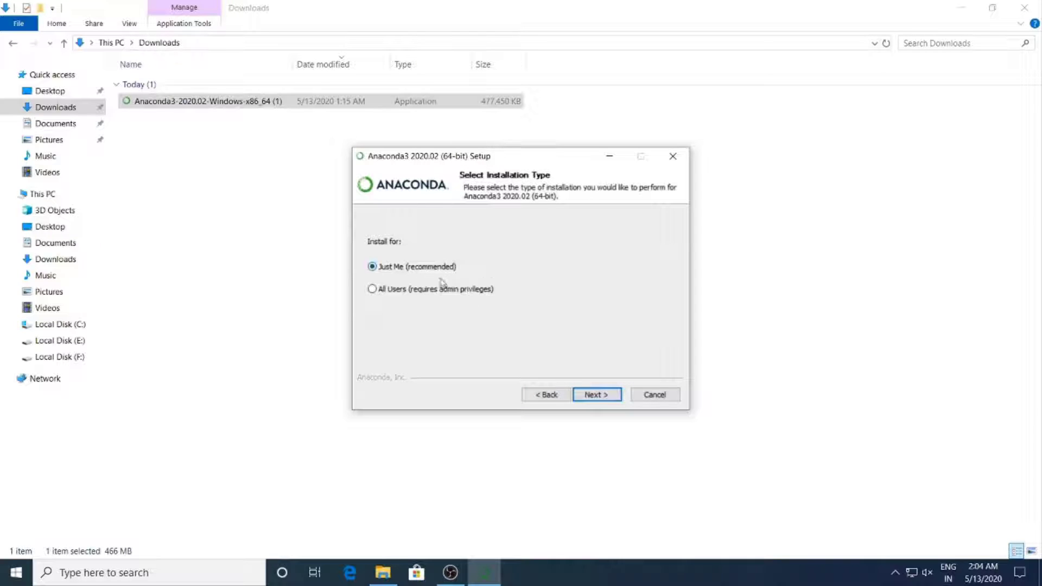
click(602, 397)
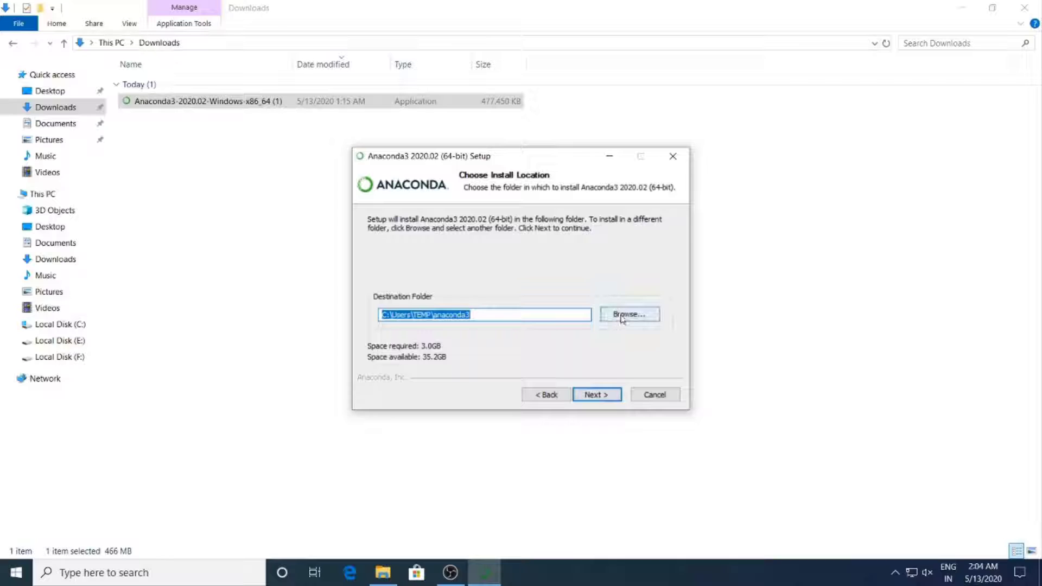
click(609, 397)
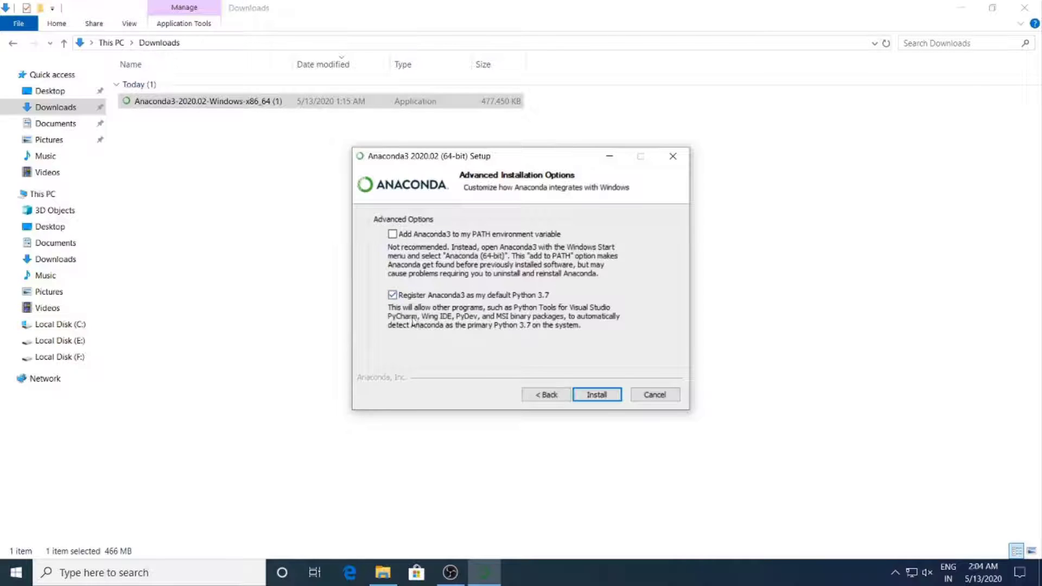
- Install Anaconda3 with the PATH environment variable option enabled and registration as default Python 3.7 disabled
click(393, 295)
click(393, 234)
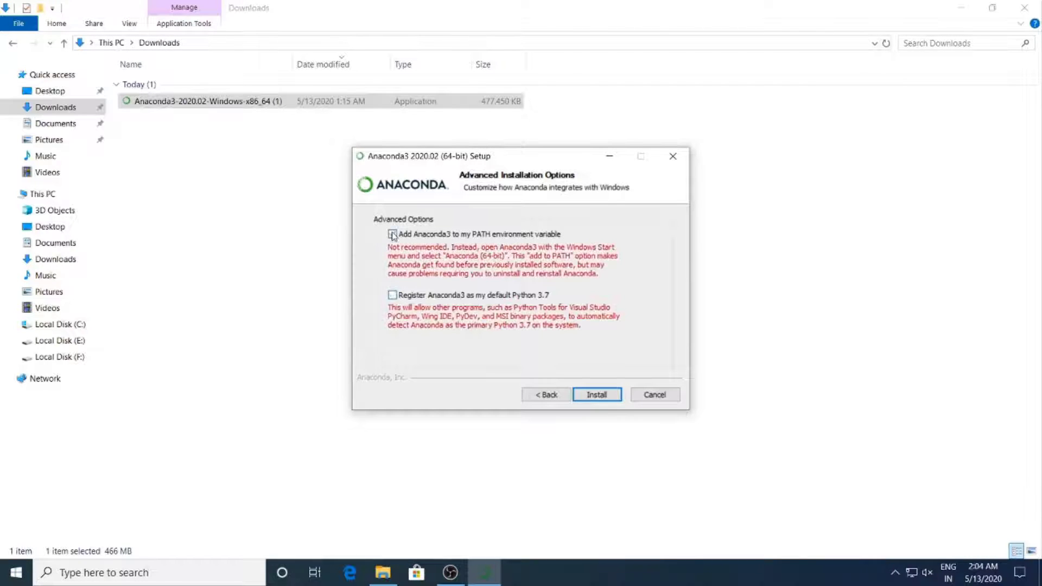
click(597, 395)
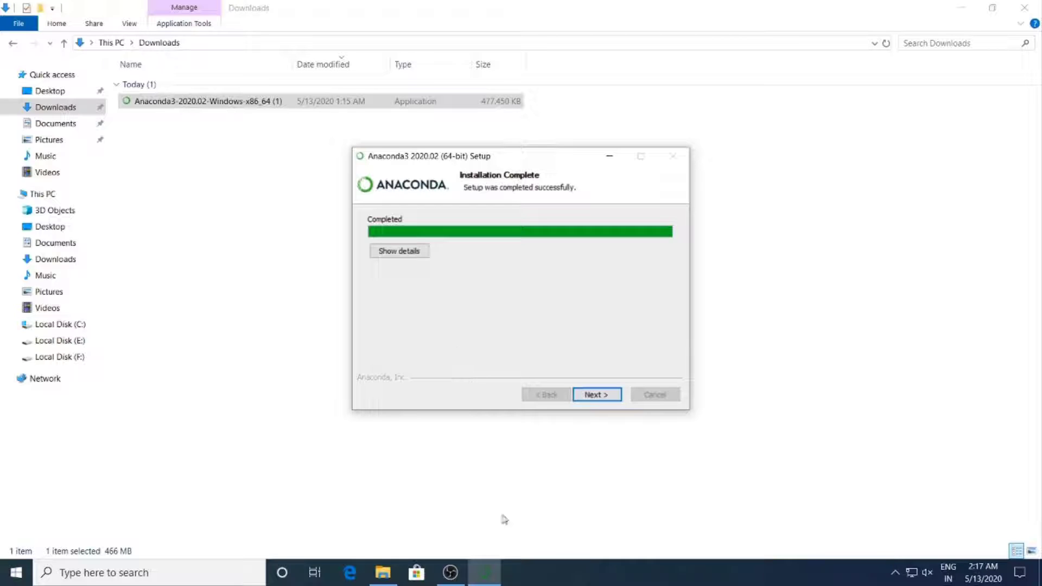
- Finish the Anaconda3 setup, keeping the Individual Edition Tutorial and Learn More About Anaconda options selected
click(614, 393)
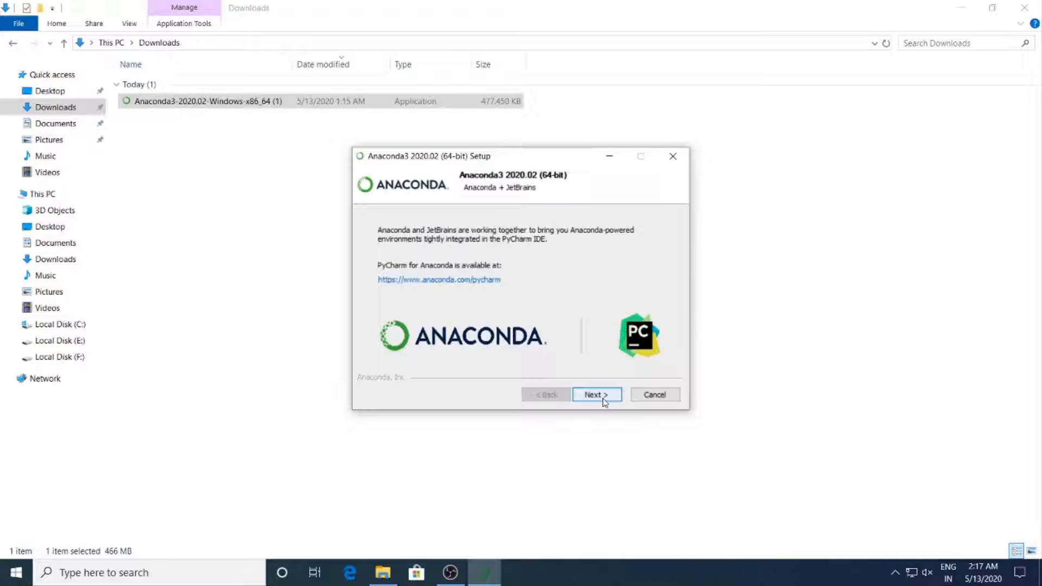
click(604, 401)
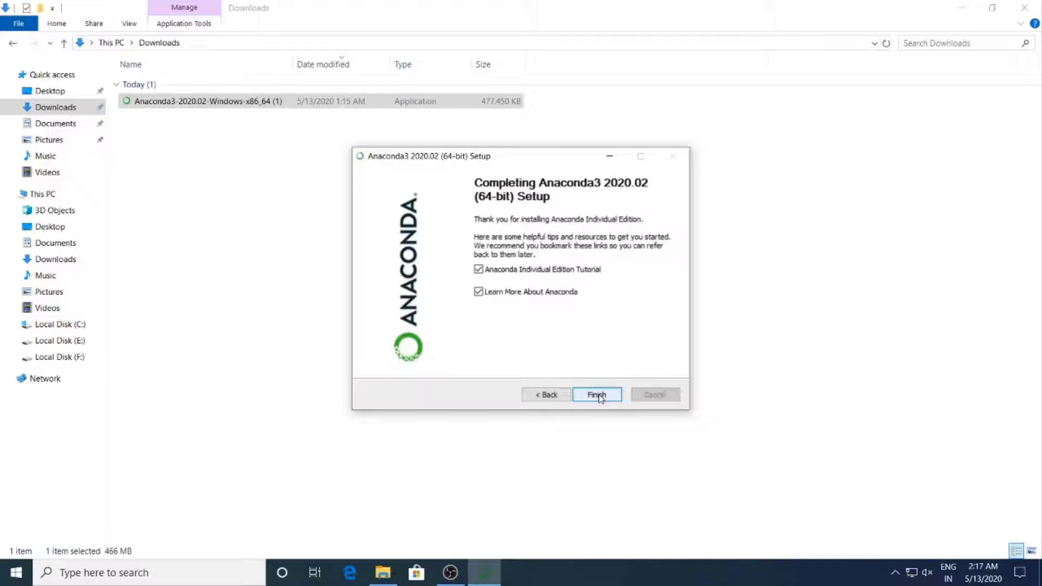
click(597, 395)
click(599, 396)
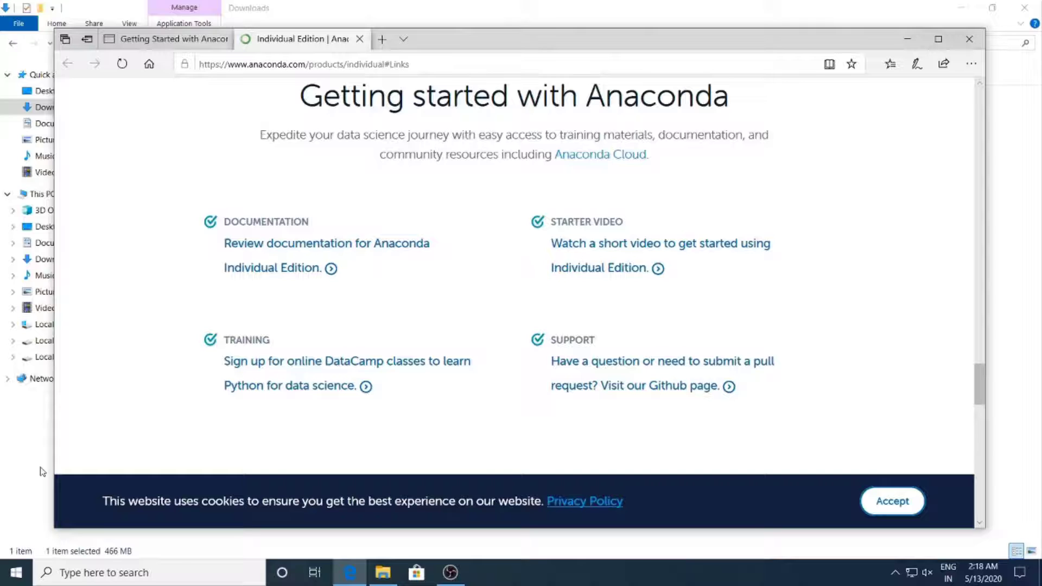
- Open Anaconda Navigator, minimize the browser and Downloads windows, and dismiss the welcome message so it is not shown again
click(16, 572)
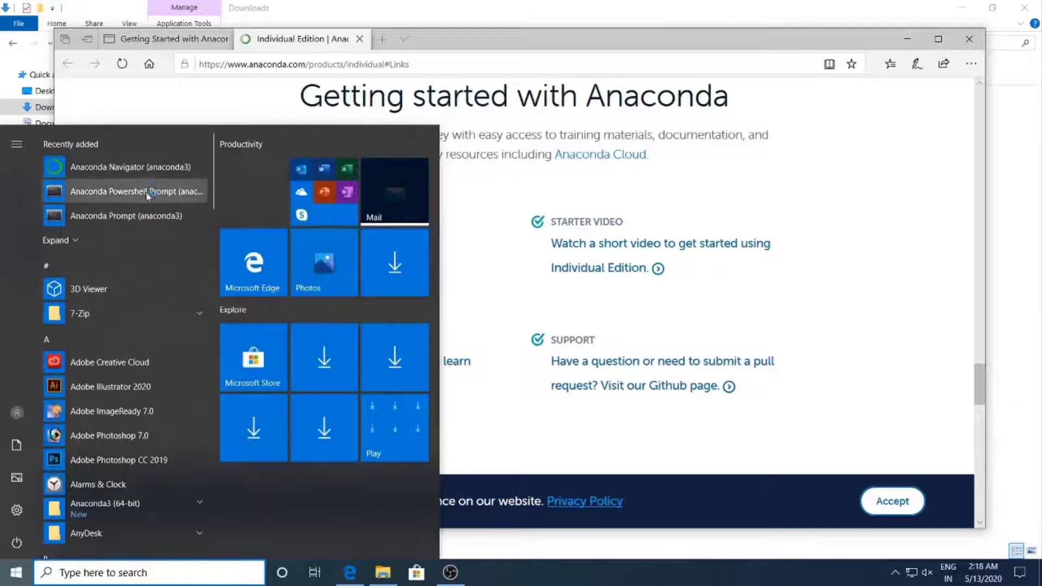
click(135, 169)
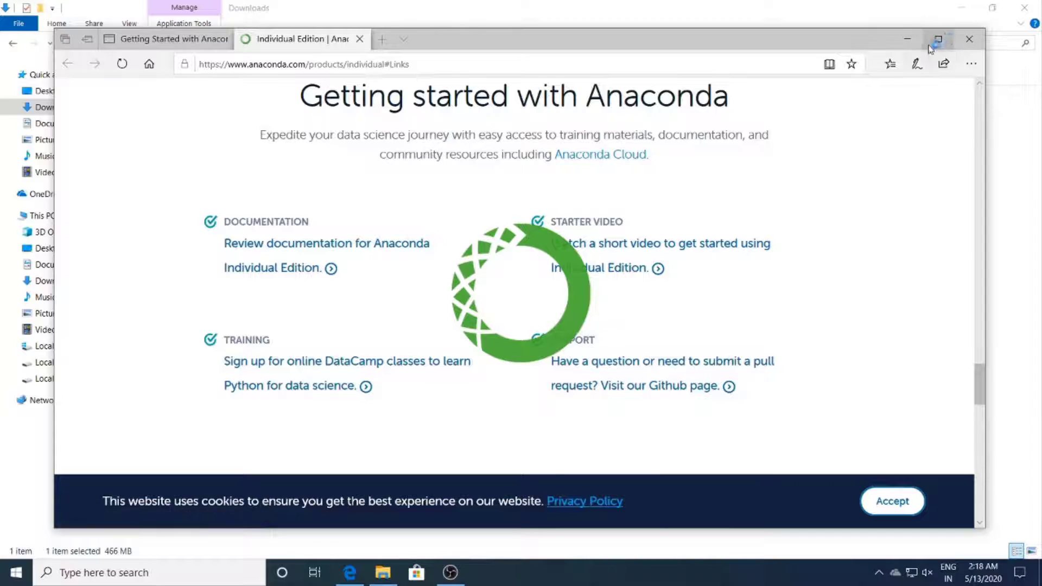
click(907, 39)
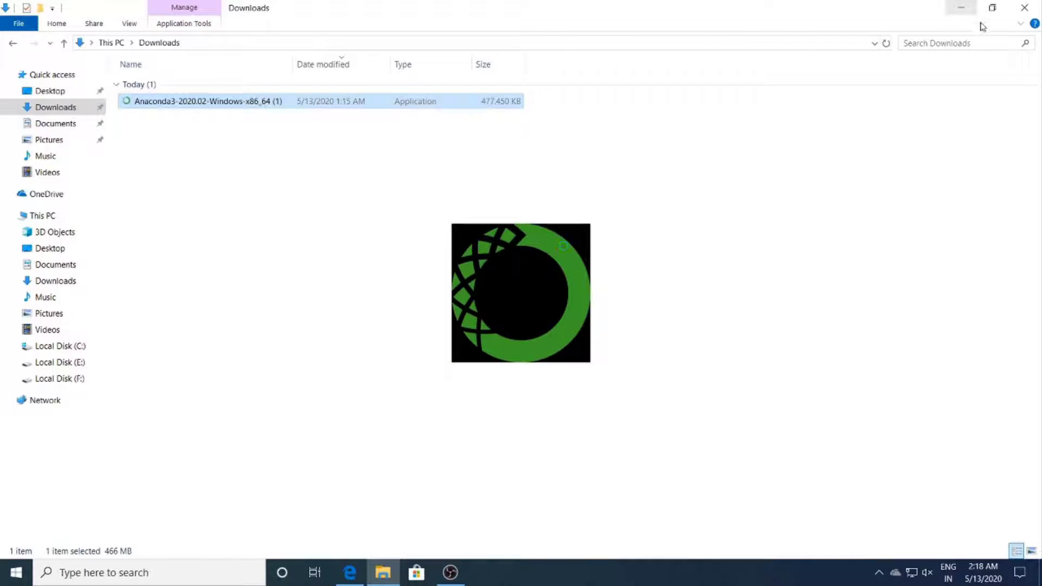
click(961, 7)
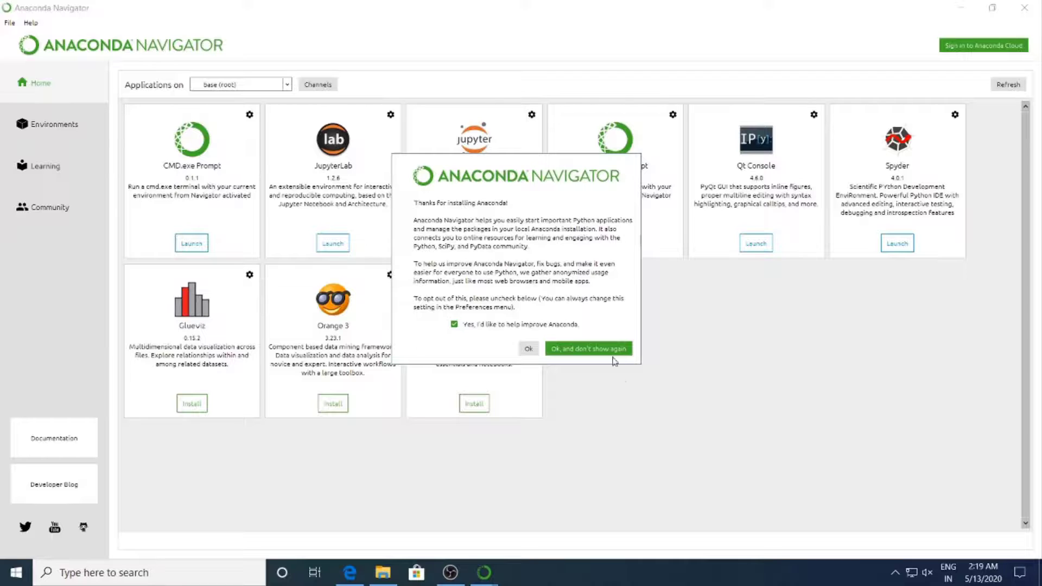
click(582, 354)
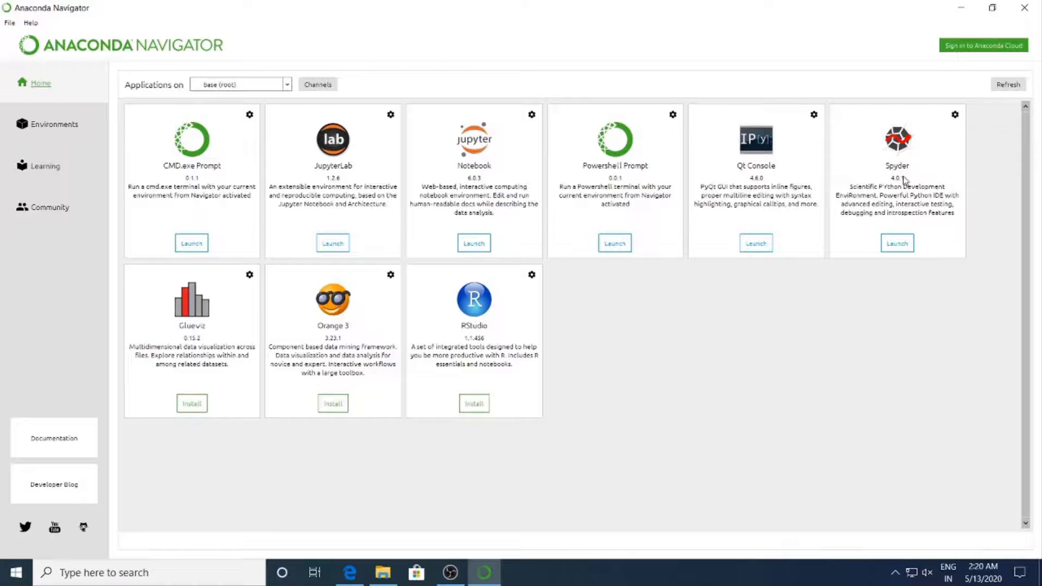
- Launch Spyder from Anaconda Navigator and dismiss its update notice and the Kite installation offer
click(900, 246)
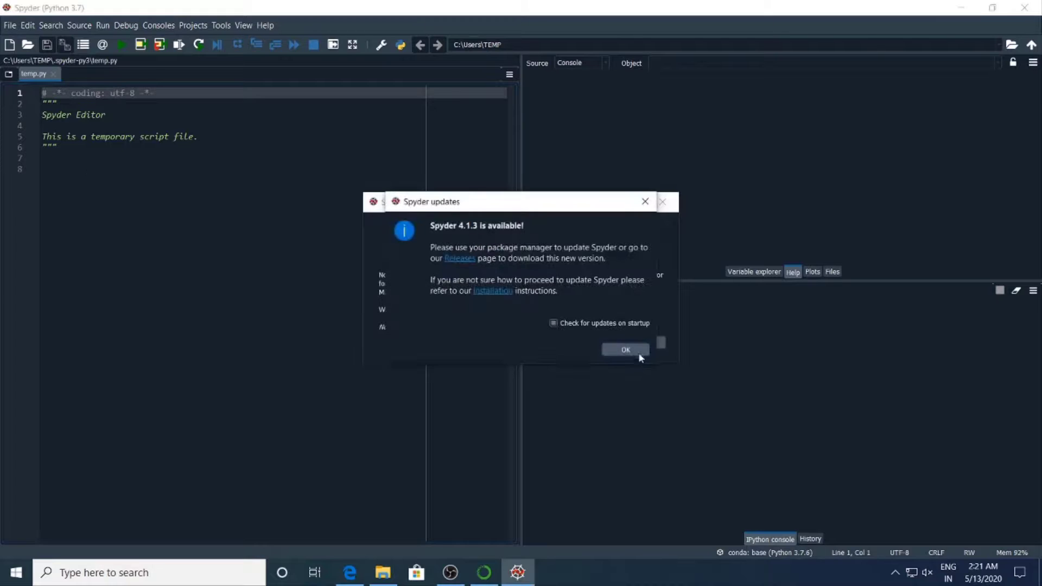
click(630, 350)
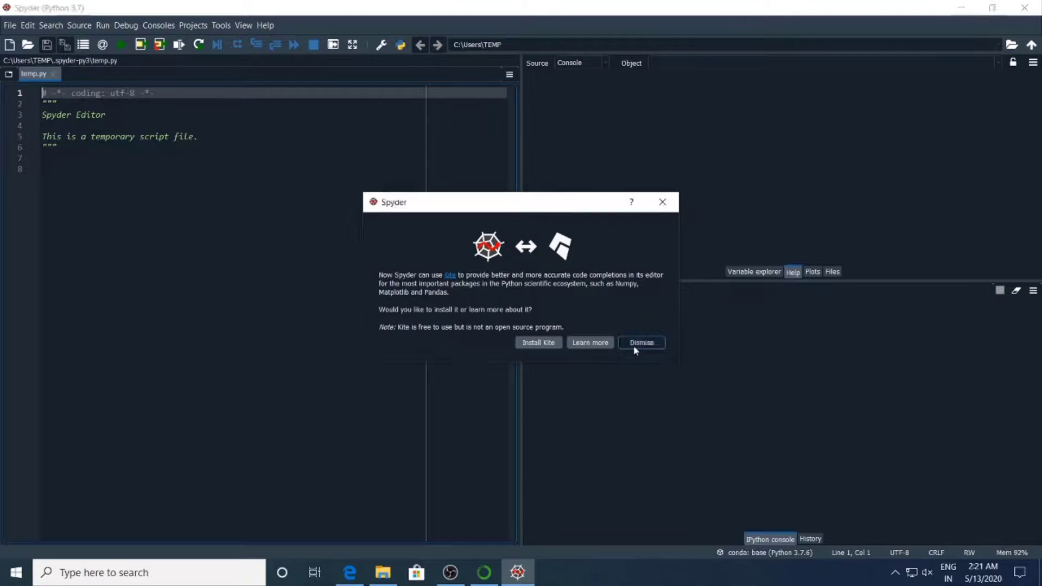
click(635, 344)
- Show the Variable explorer and write x="Welcome" and print(x) on lines 7 and 8 of temp.py
click(68, 157)
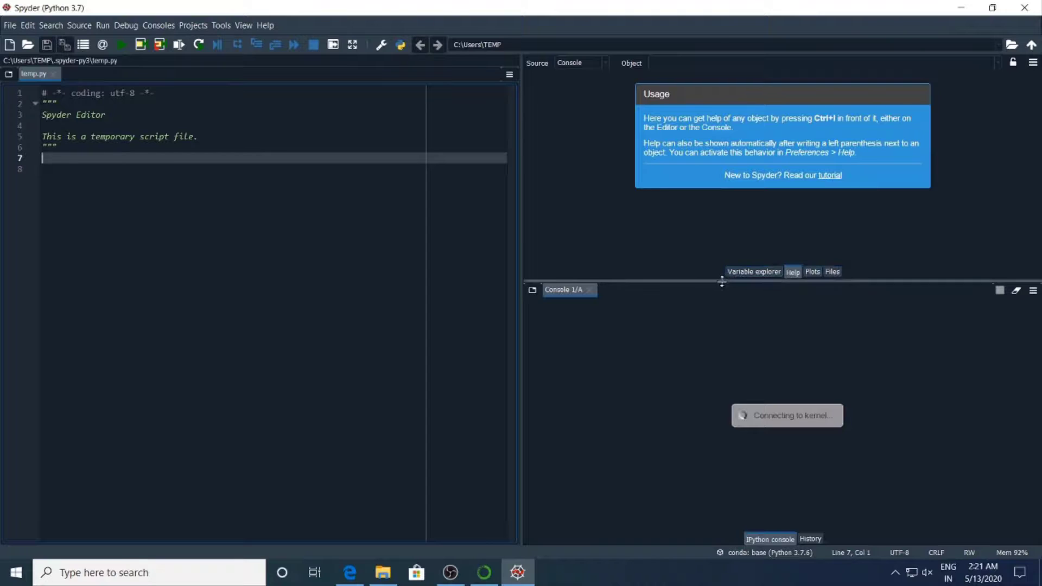
click(754, 271)
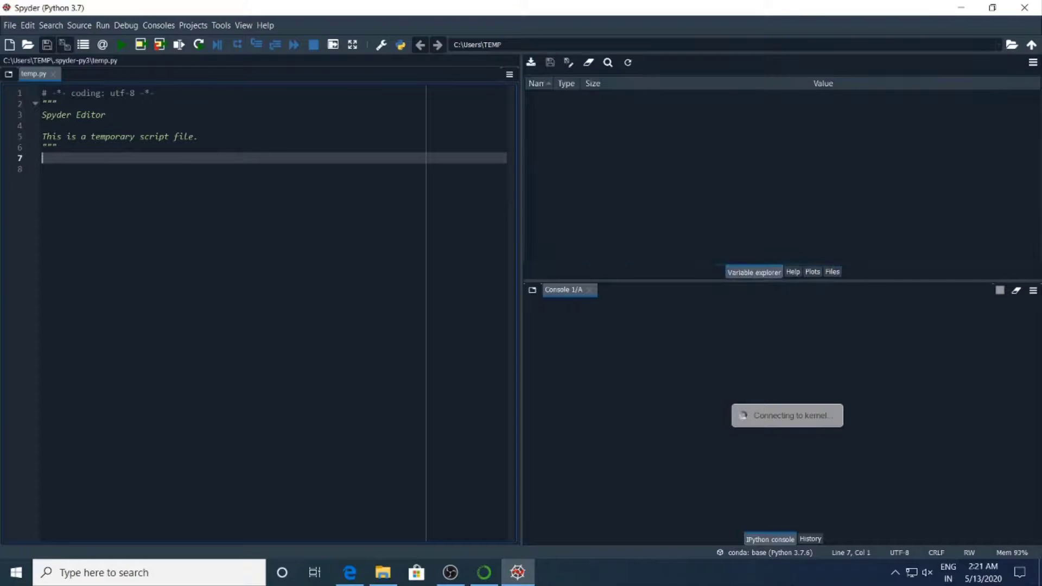
text(x)
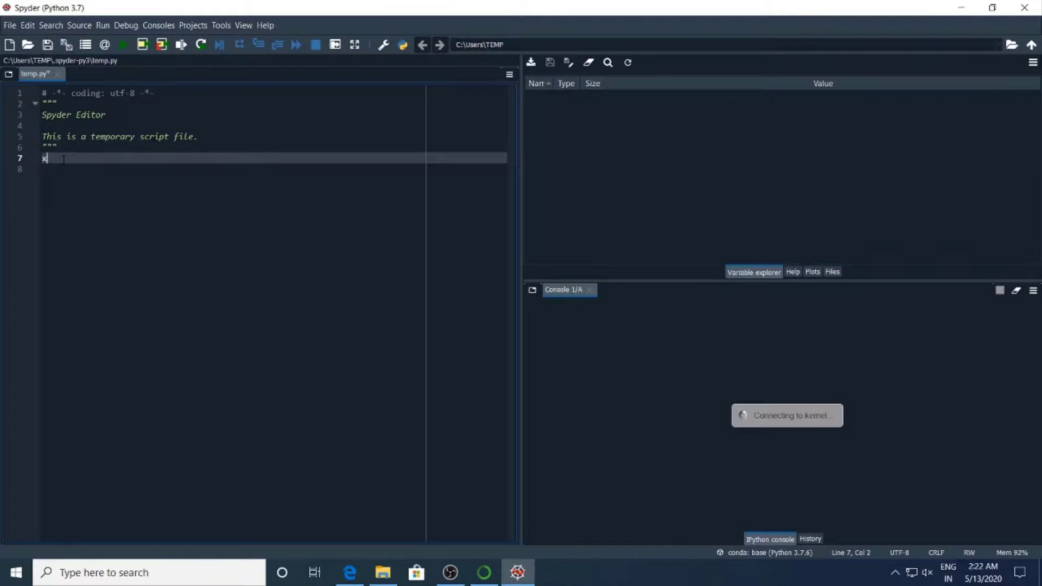
text(=)
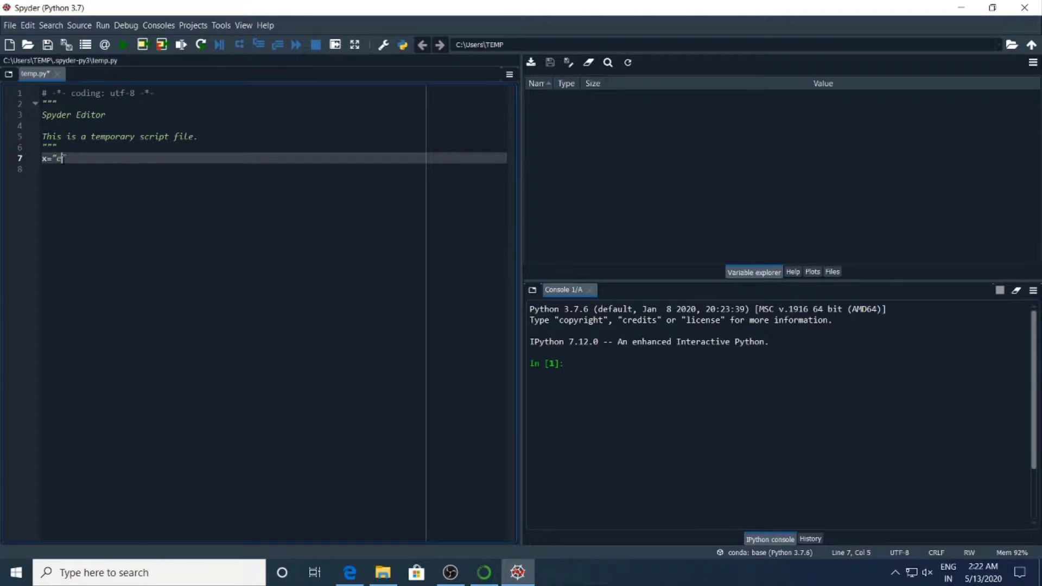
text("Welcome)
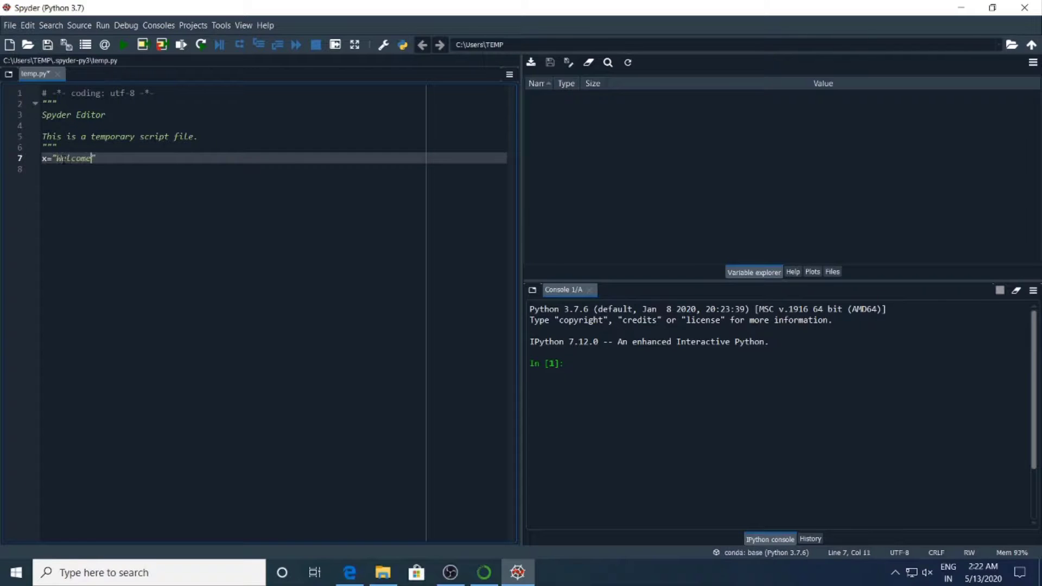
key(Right)
key(Return)
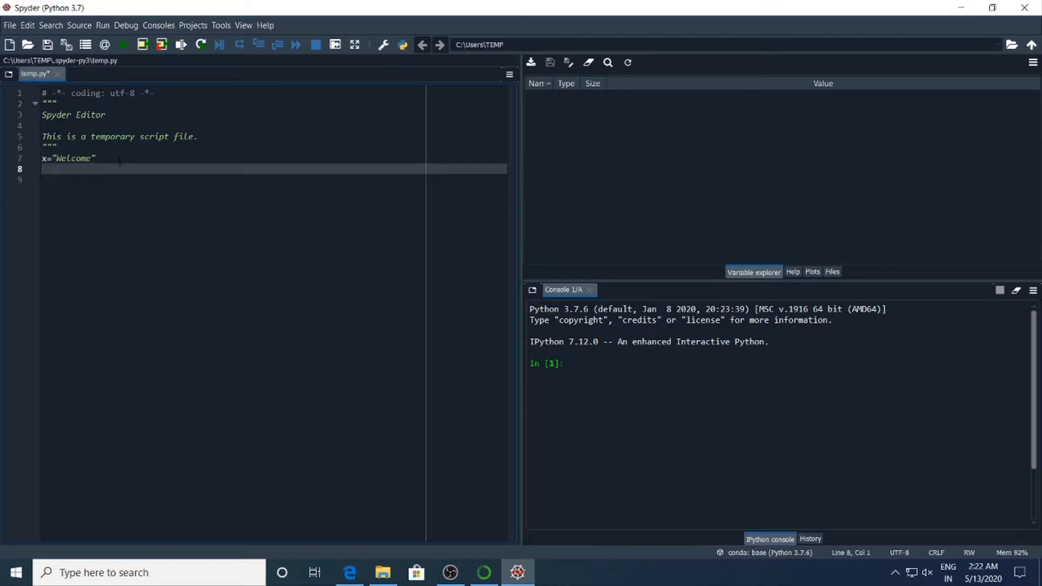
text(print()
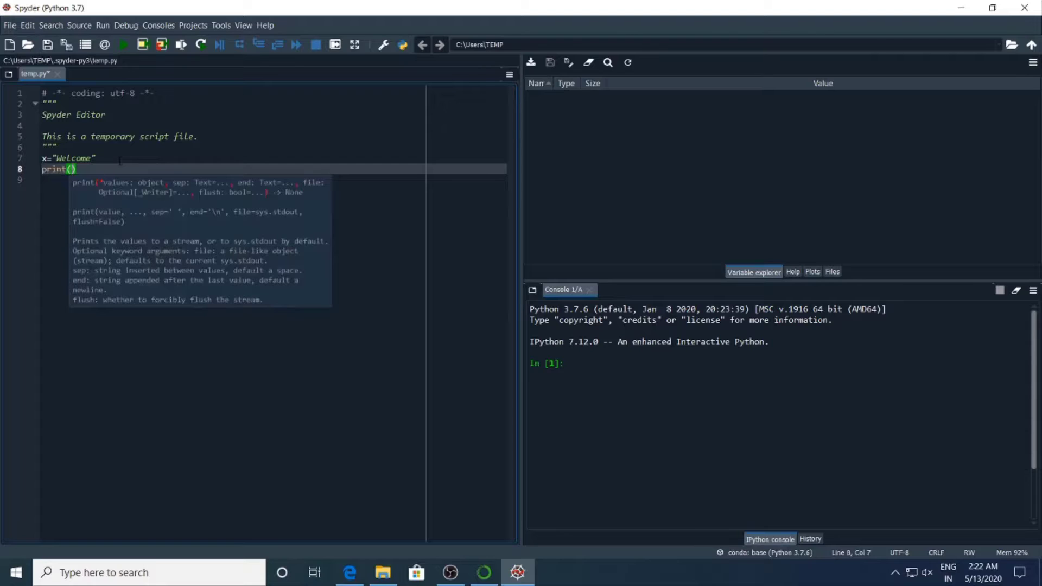
text(x))
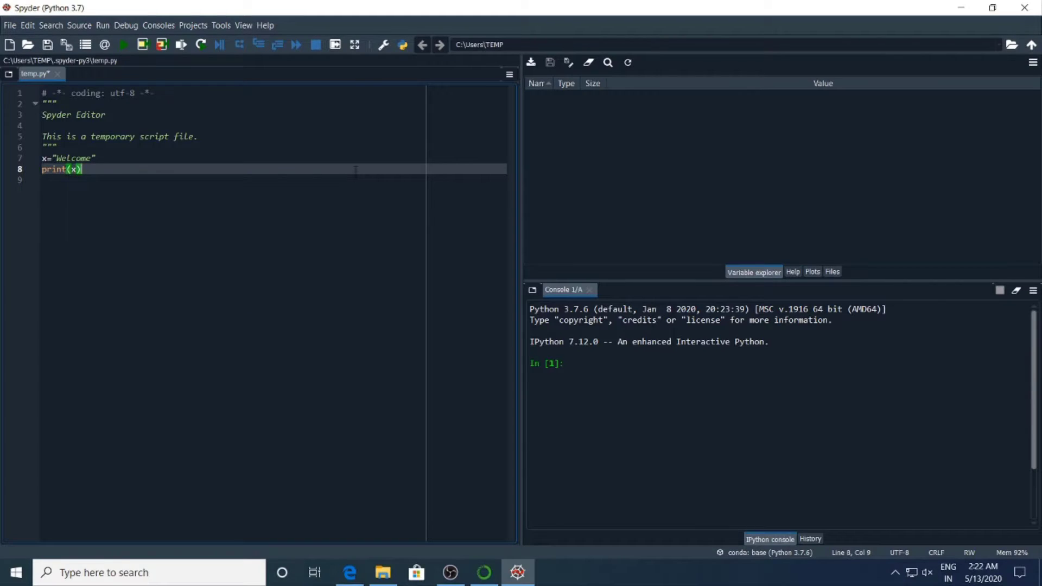
- Run temp.py in the current console with the default run settings
click(127, 44)
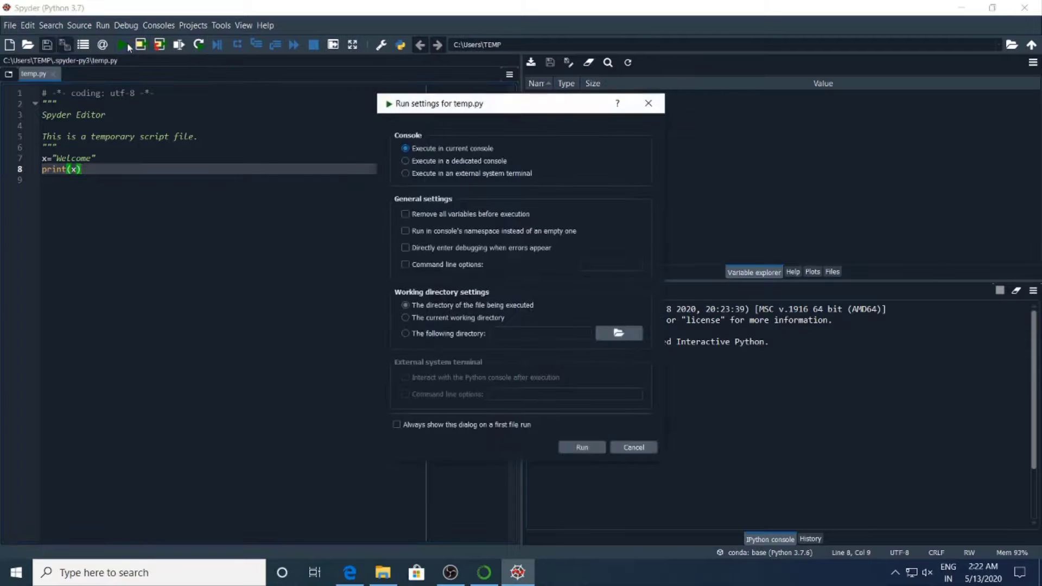
click(592, 446)
click(647, 189)
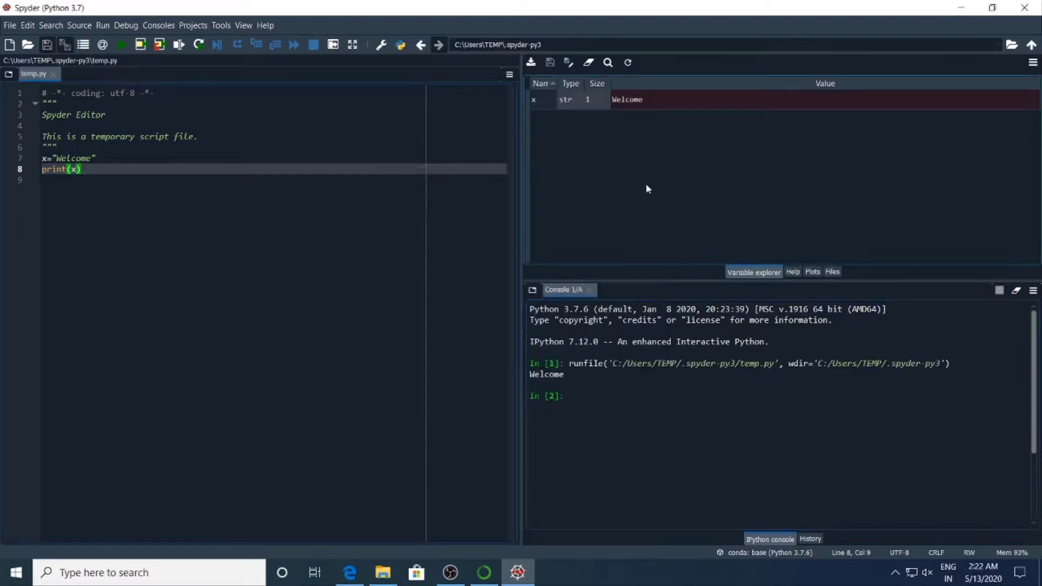